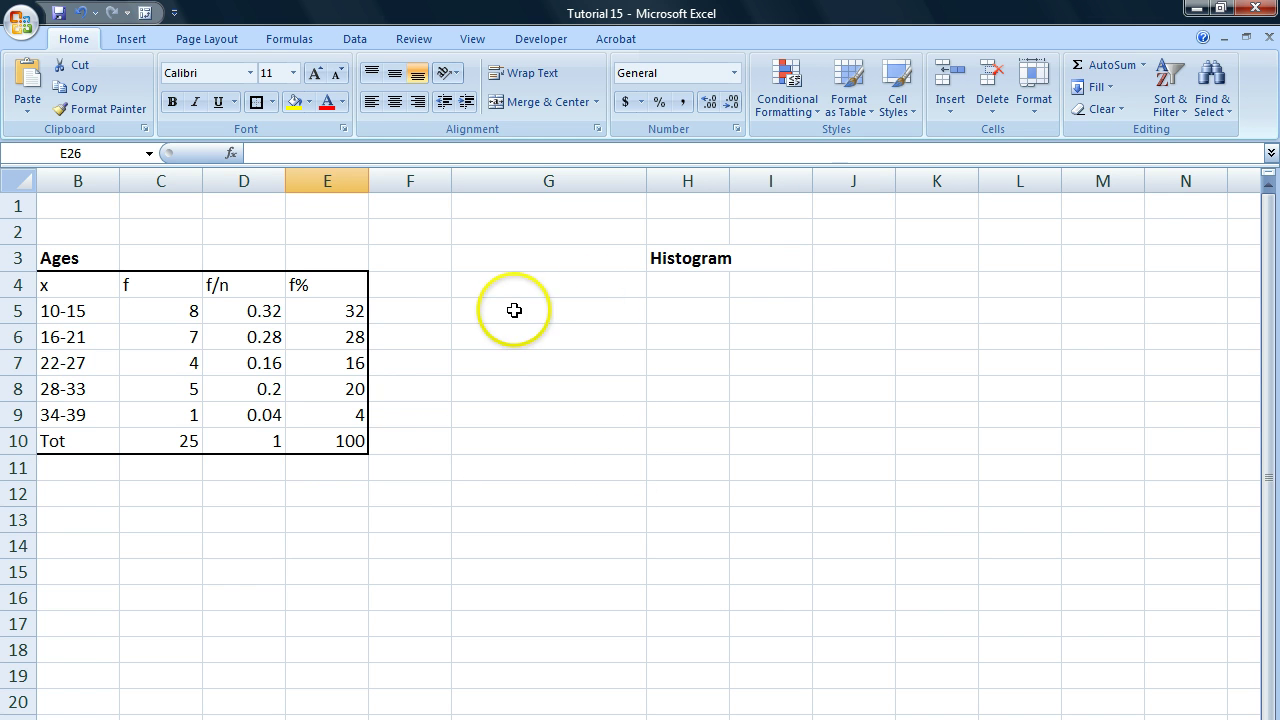
Insert a 2-D clustered column chart of the age classes and frequencies in B5:C9 and place it under the Histogram heading.
scroll(640, 440, "left", 1)
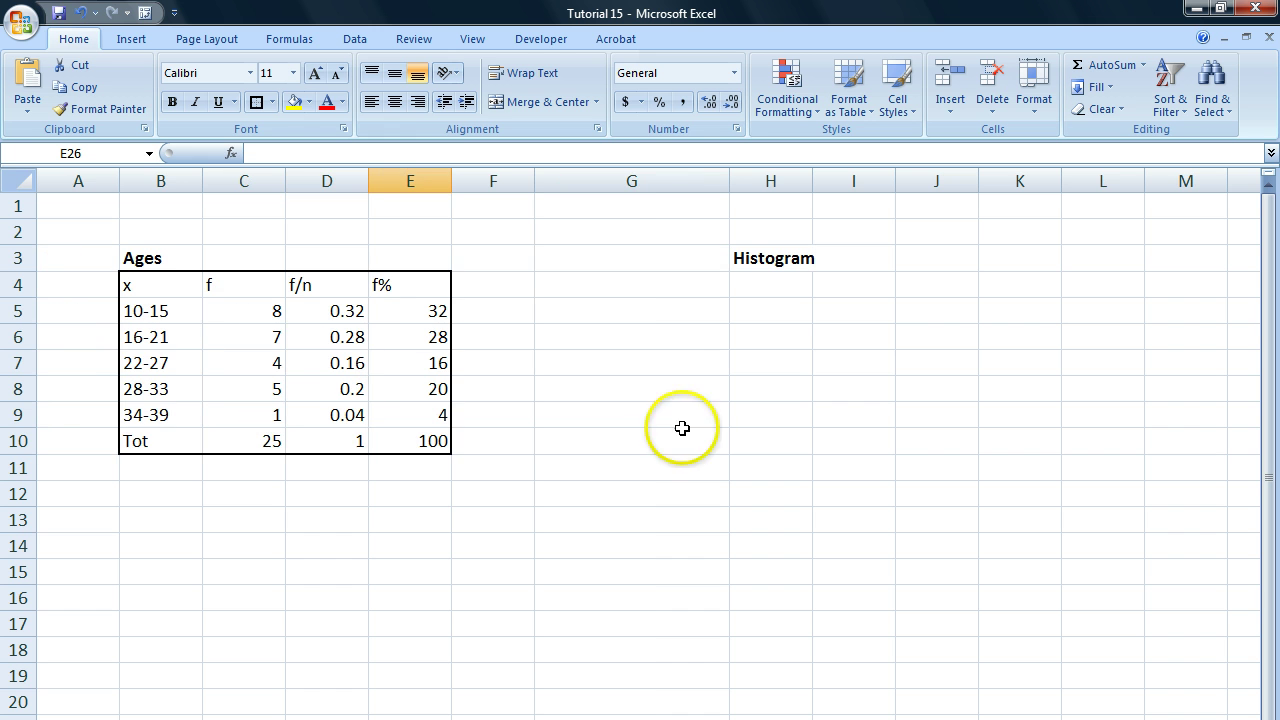
left_click(509, 268)
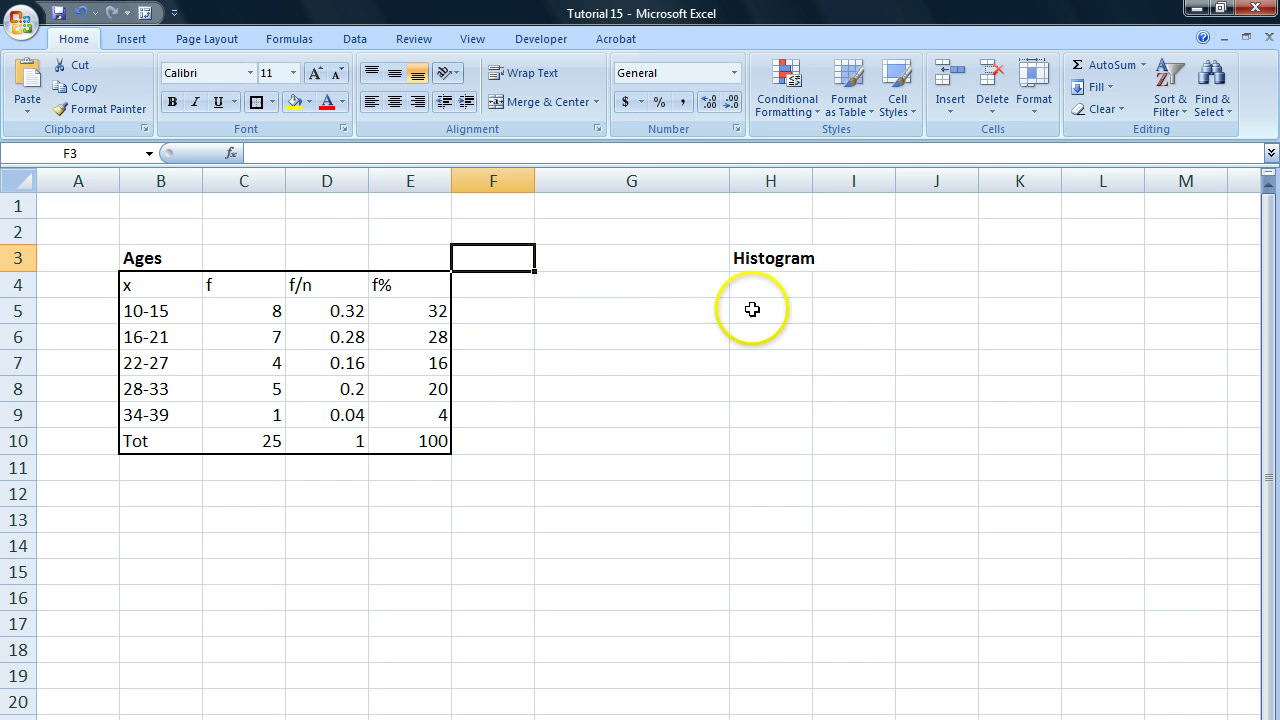
left_click(162, 323)
left_click_drag(190, 323, 251, 412)
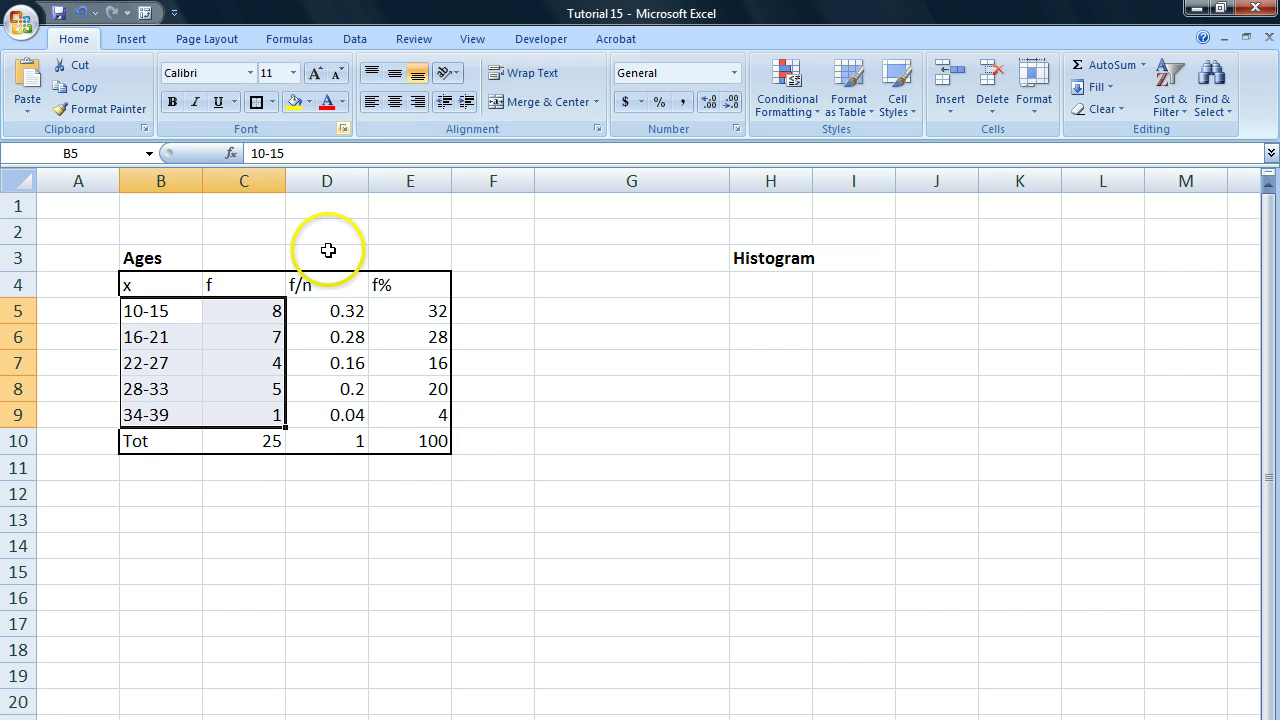
left_click(133, 44)
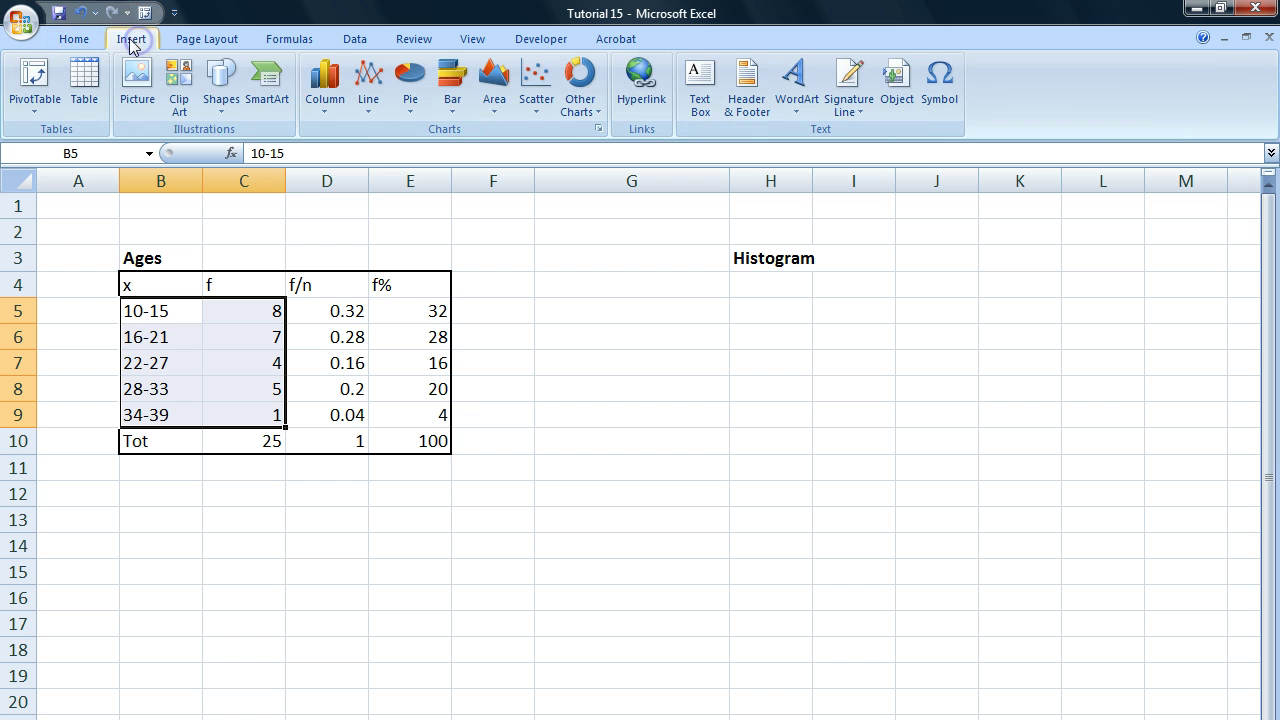
left_click(318, 84)
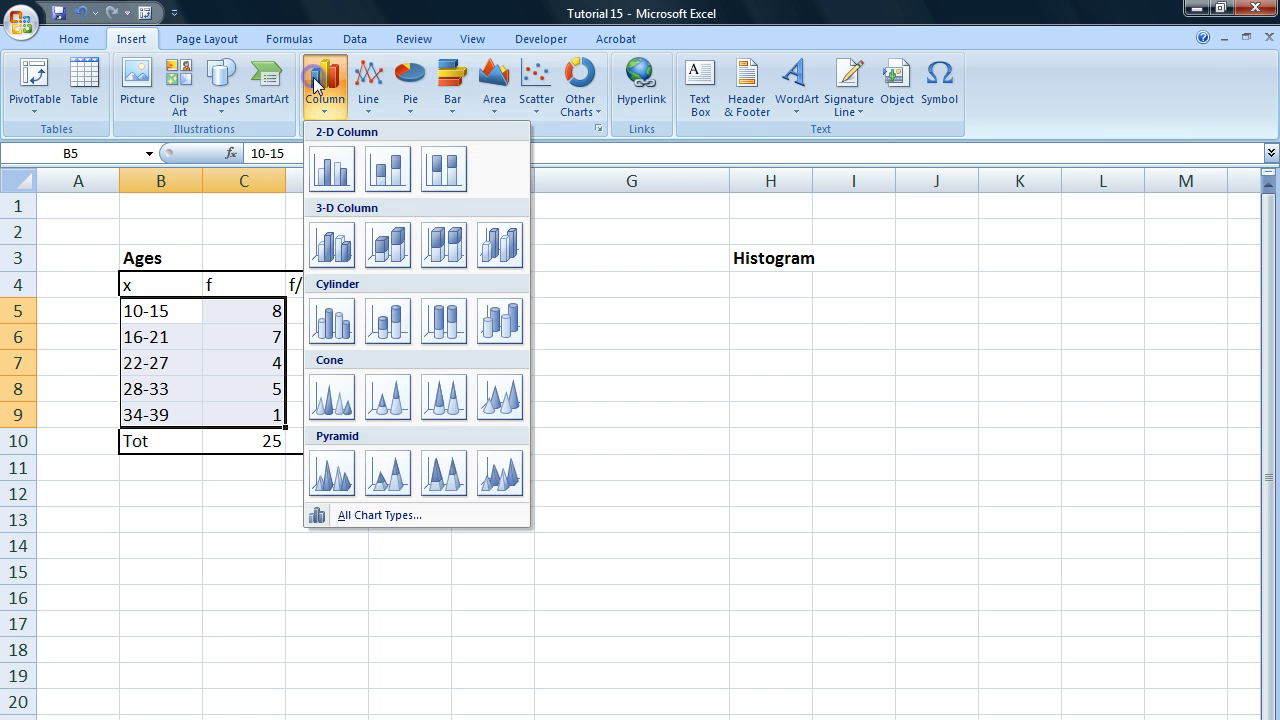
left_click(334, 172)
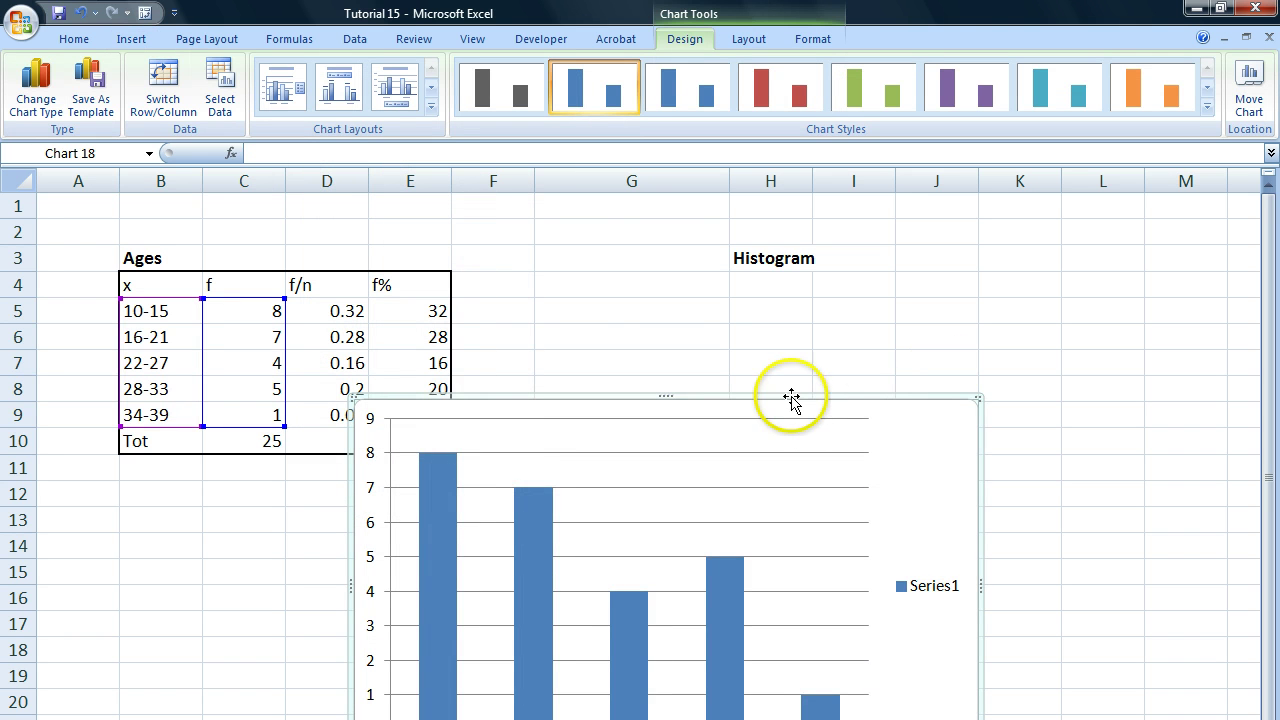
left_click_drag(791, 398, 1167, 274)
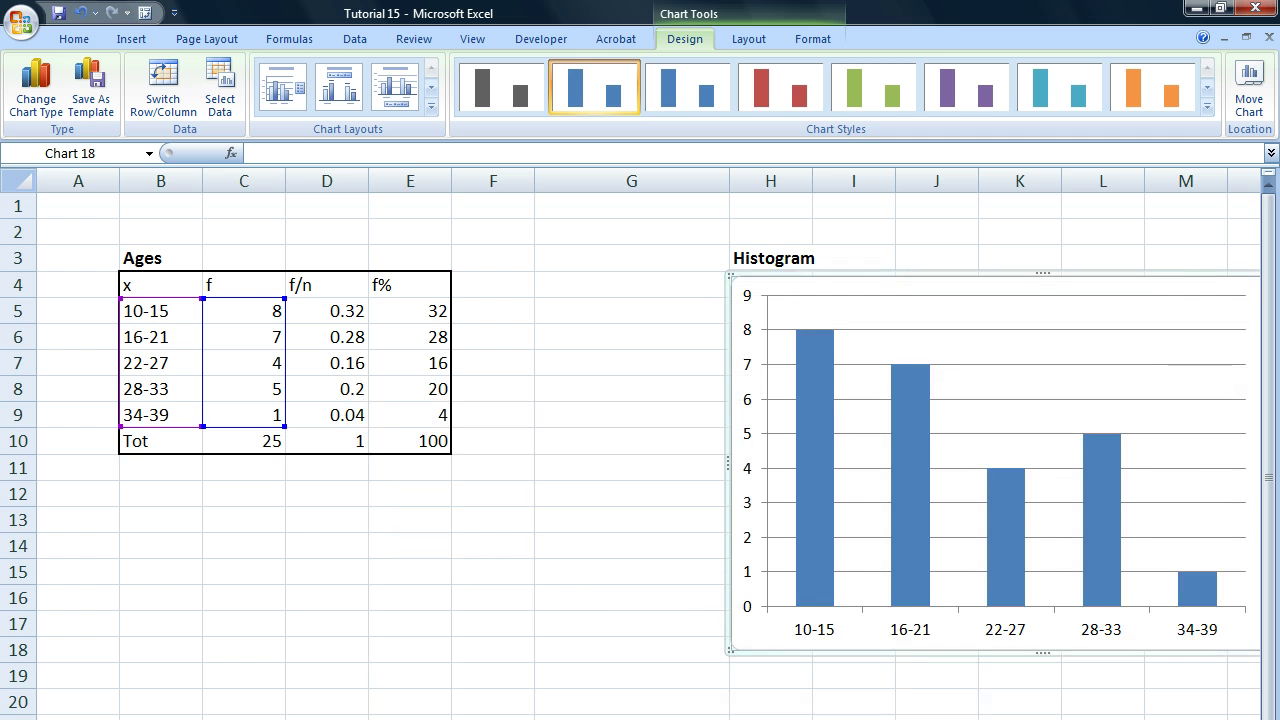
scroll(640, 440, "right", 2)
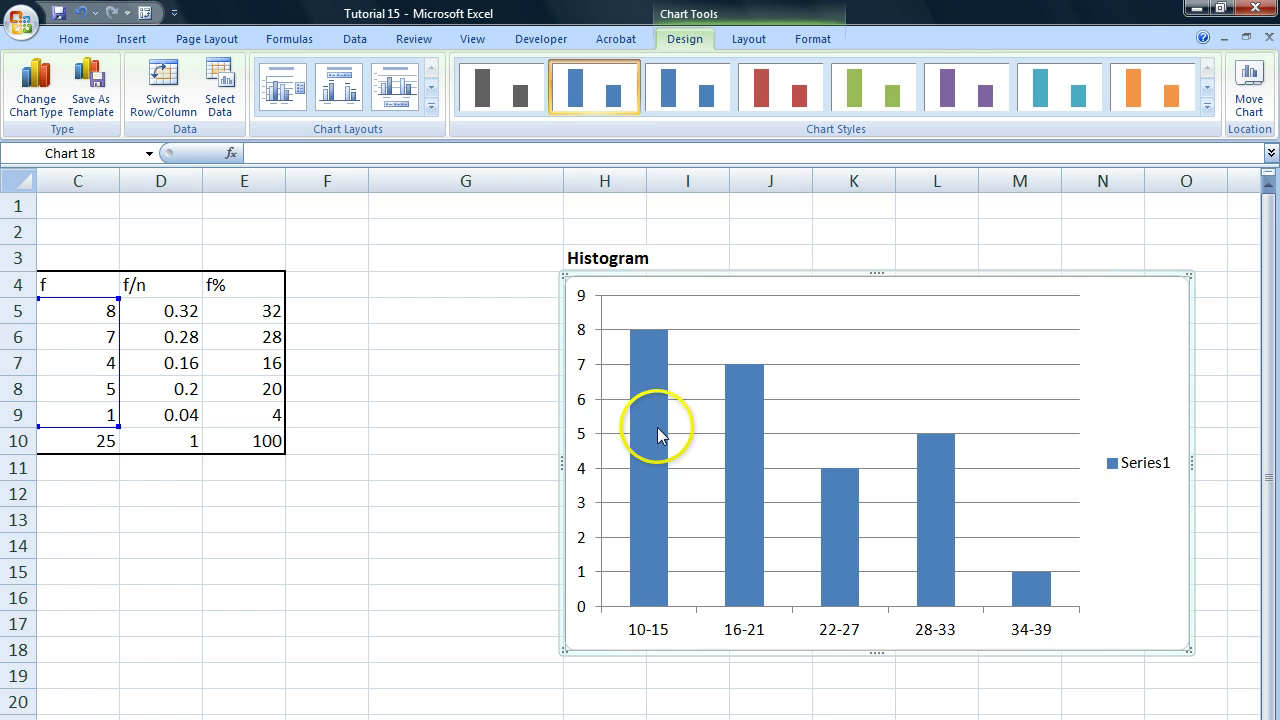
Format the column data series with a gap width of 0%.
mouse_move(643, 437)
left_click(654, 465)
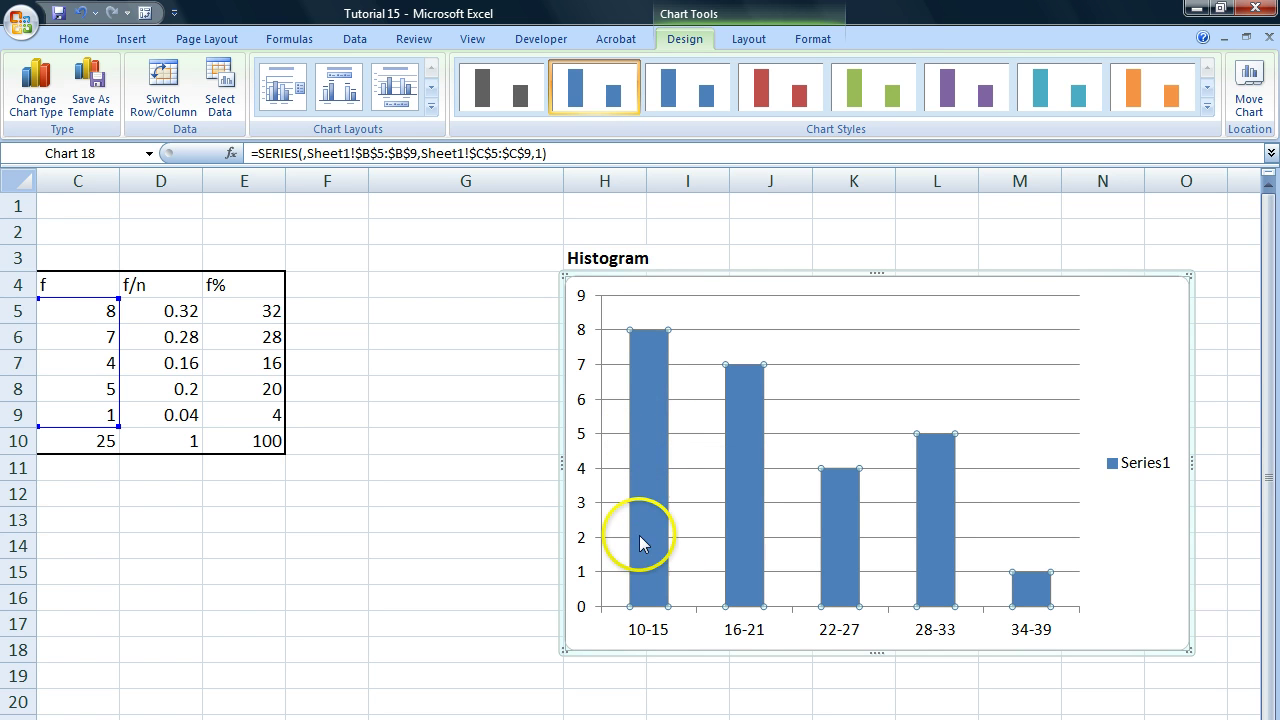
right_click(647, 422)
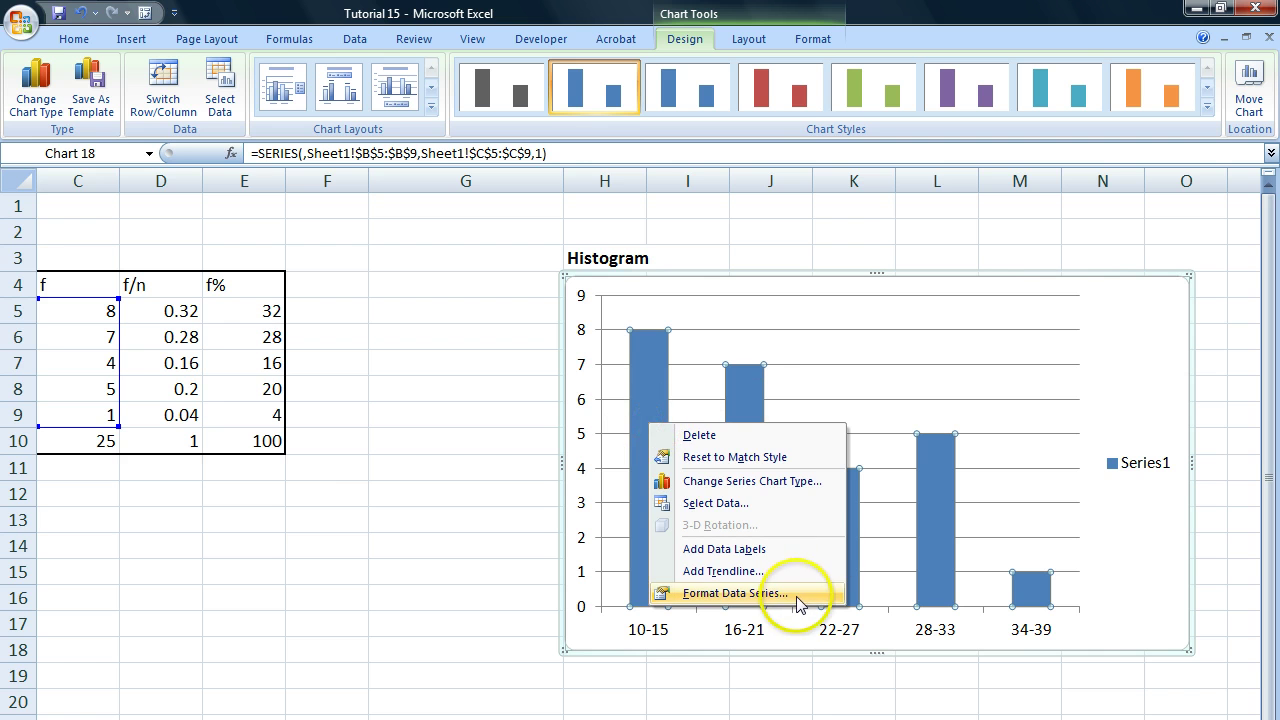
left_click(735, 593)
left_click_drag(390, 336, 268, 88)
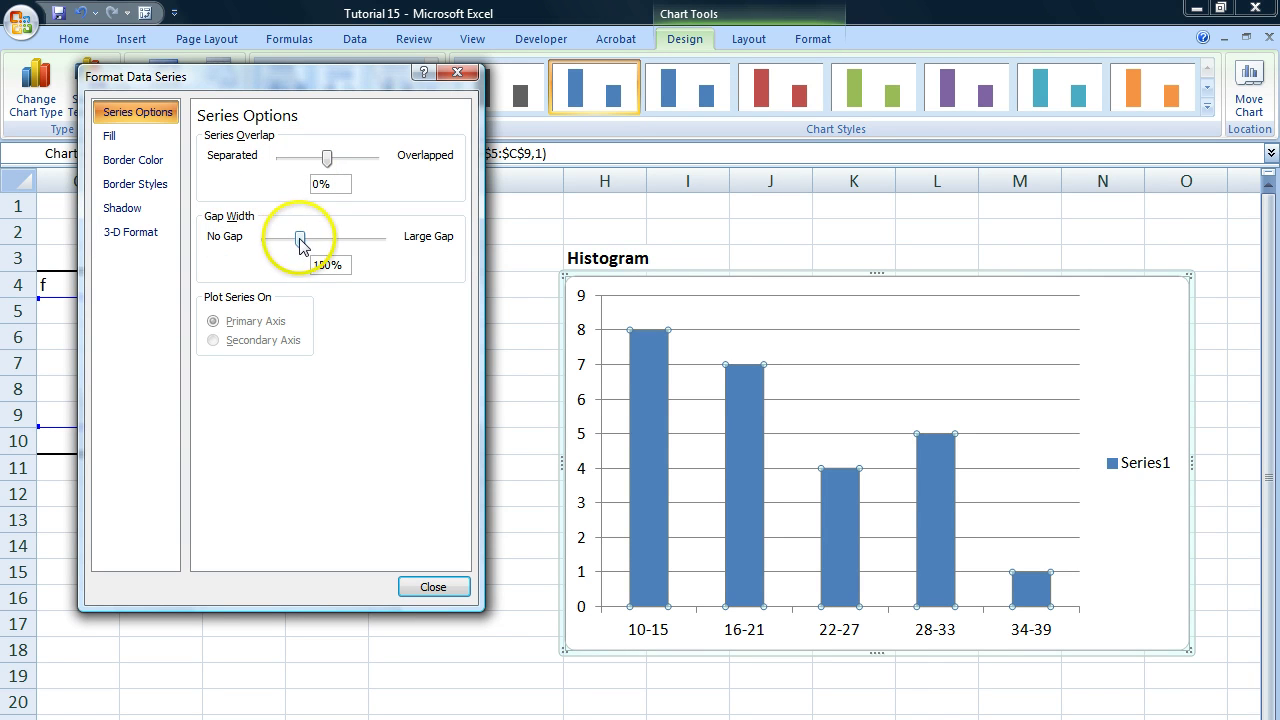
left_click_drag(300, 241, 343, 244)
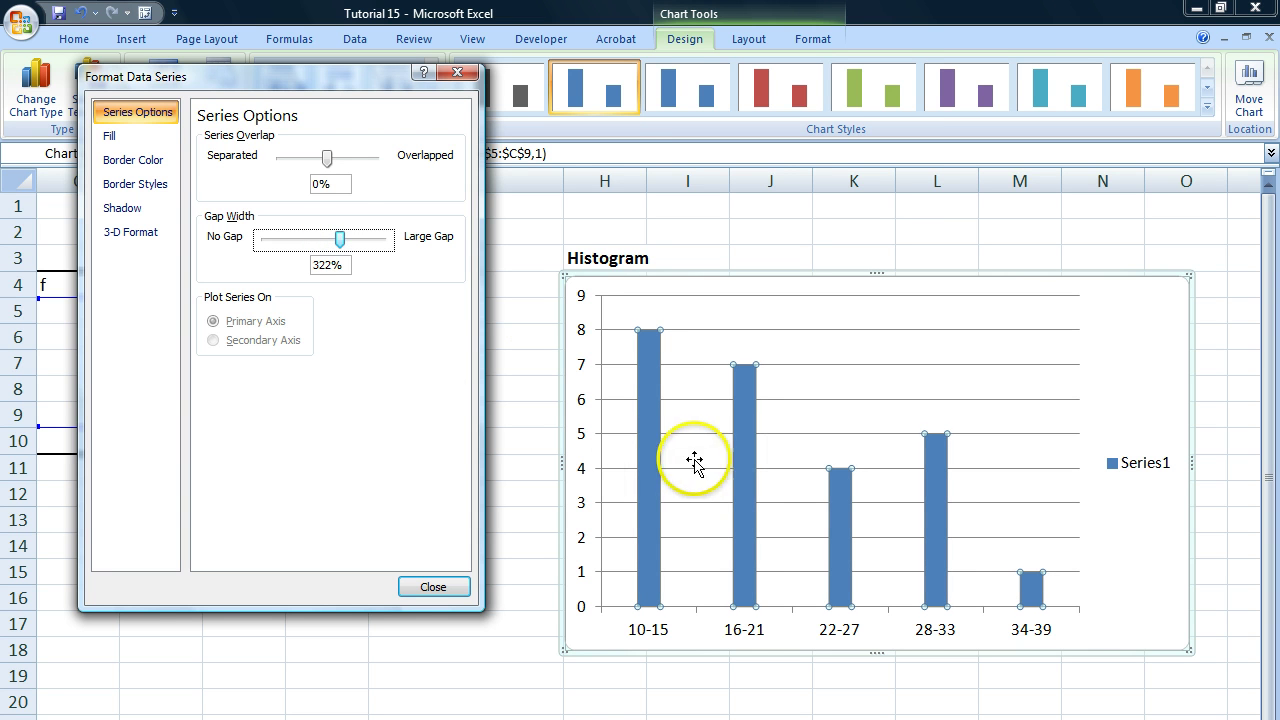
left_click_drag(341, 242, 265, 249)
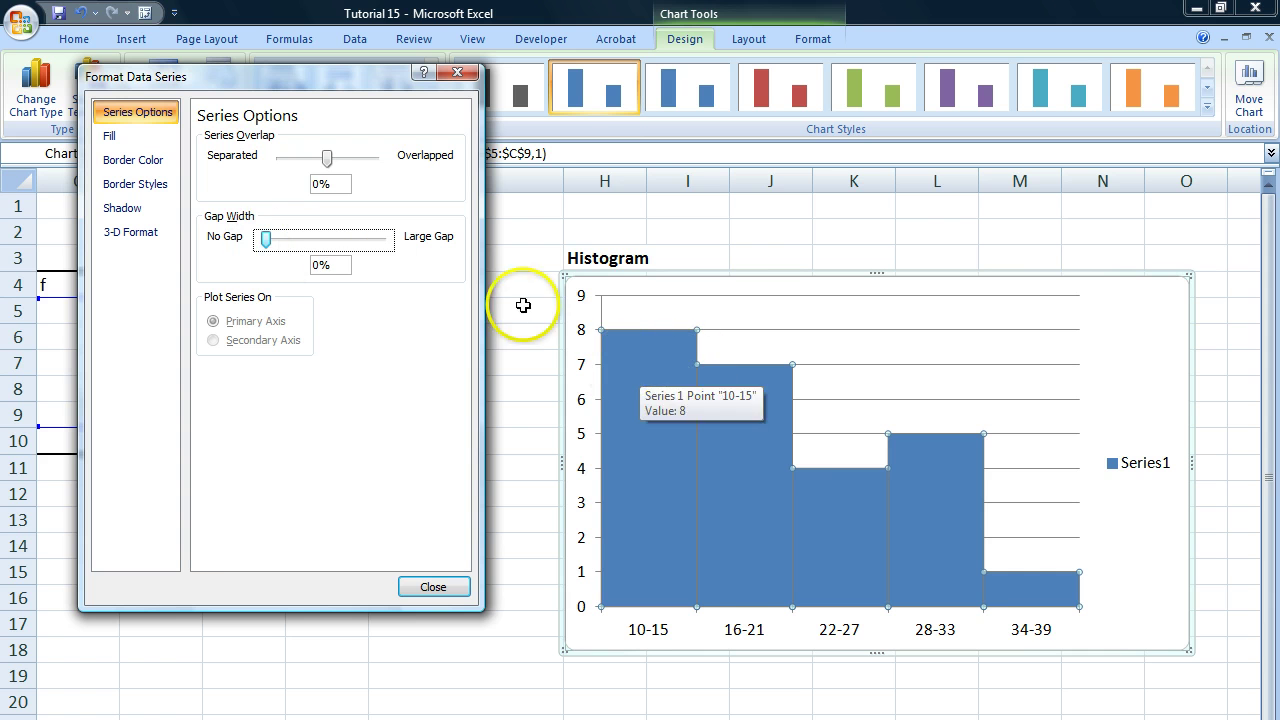
Try a gap width of 500% on the column series and return it to 0%.
left_click_drag(264, 246, 276, 245)
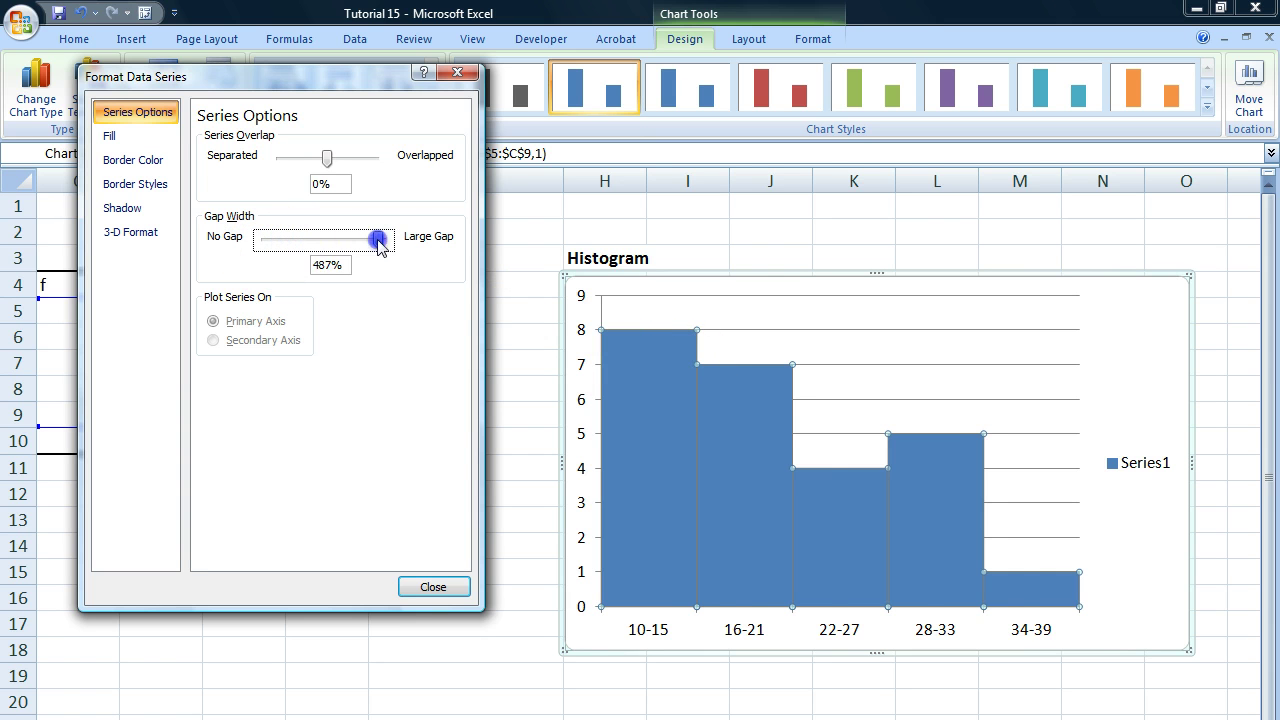
left_click_drag(405, 248, 407, 247)
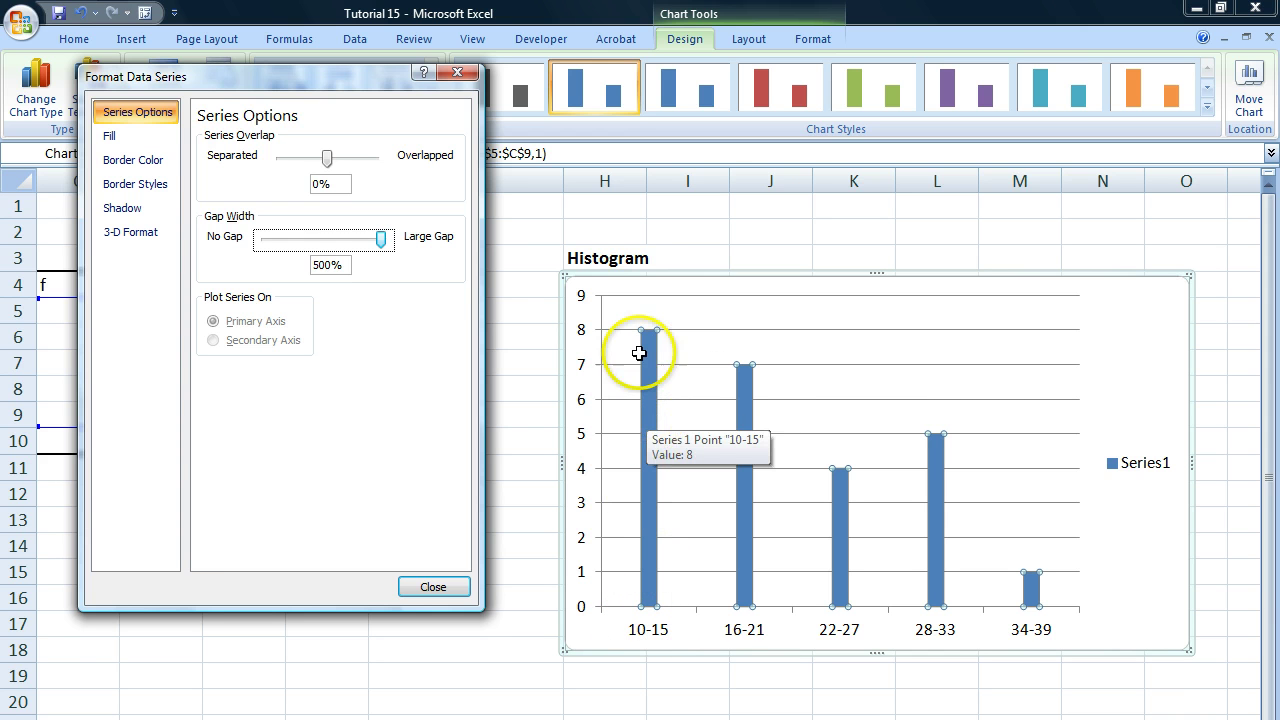
left_click_drag(381, 243, 411, 255)
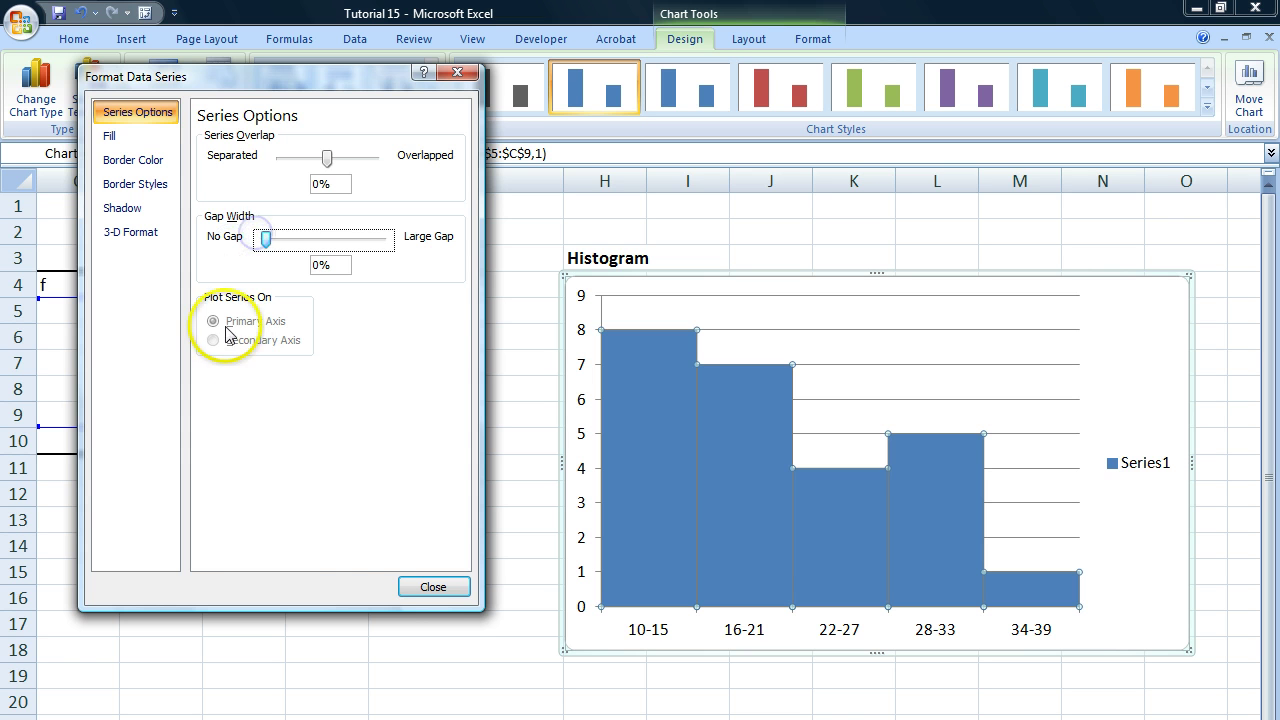
Set the data series fill to vary colors by point and finish formatting the series.
left_click(120, 137)
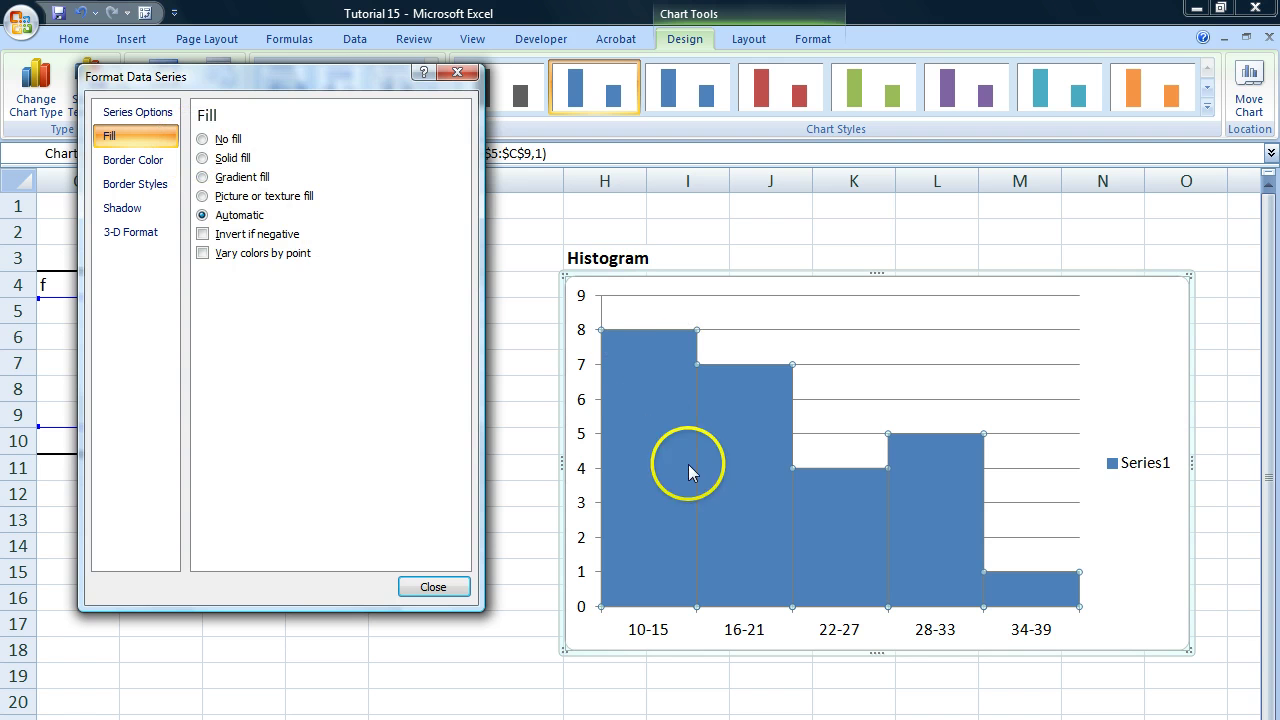
left_click(204, 255)
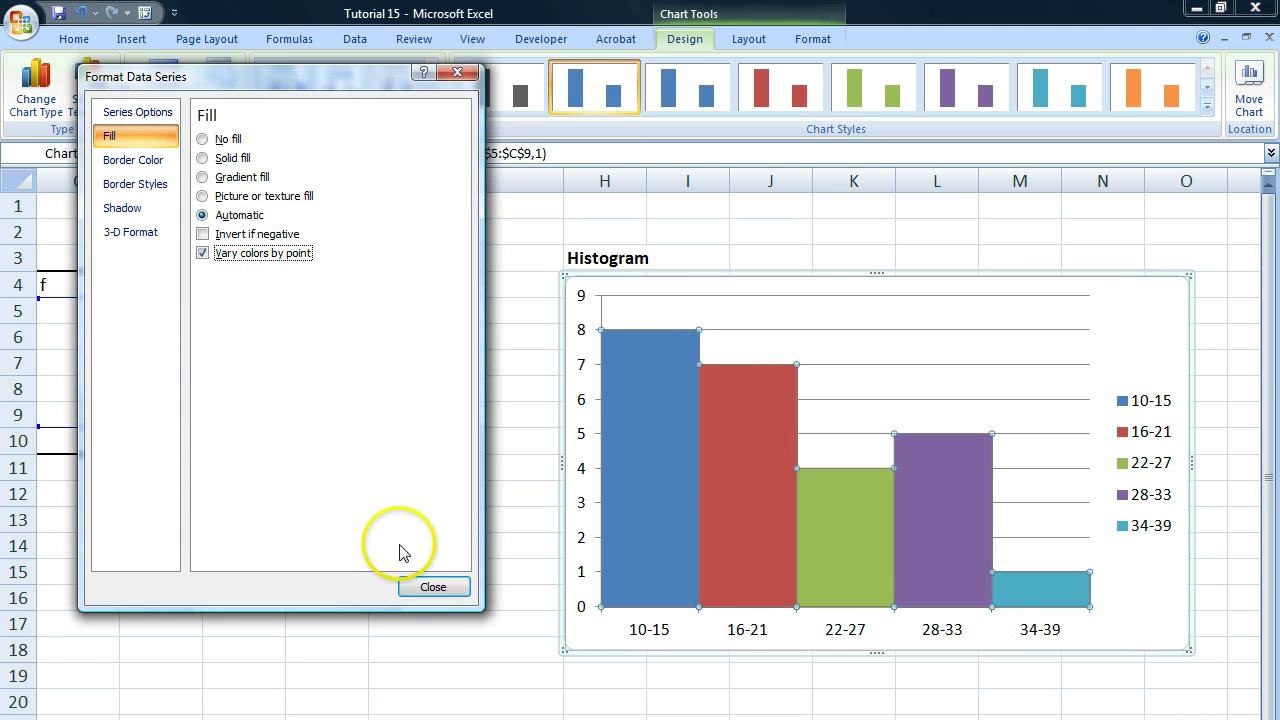
left_click(429, 592)
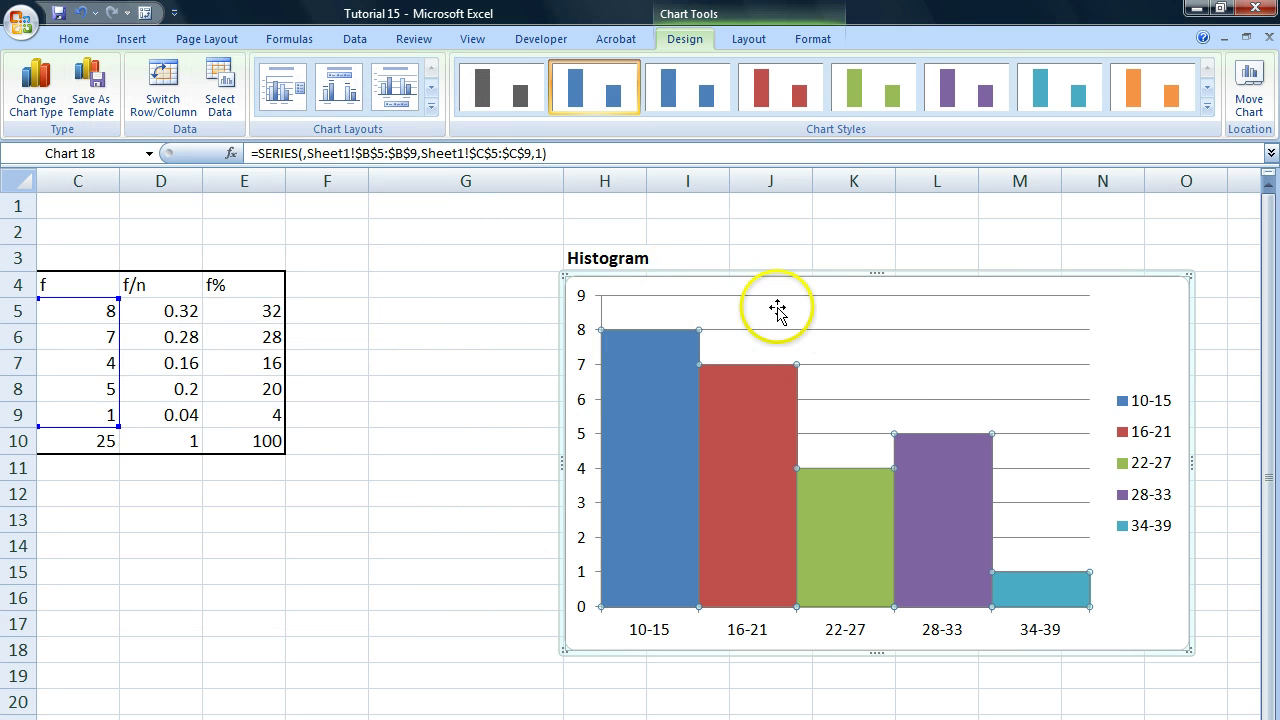
Delete the horizontal gridlines from the chart.
left_click(986, 365)
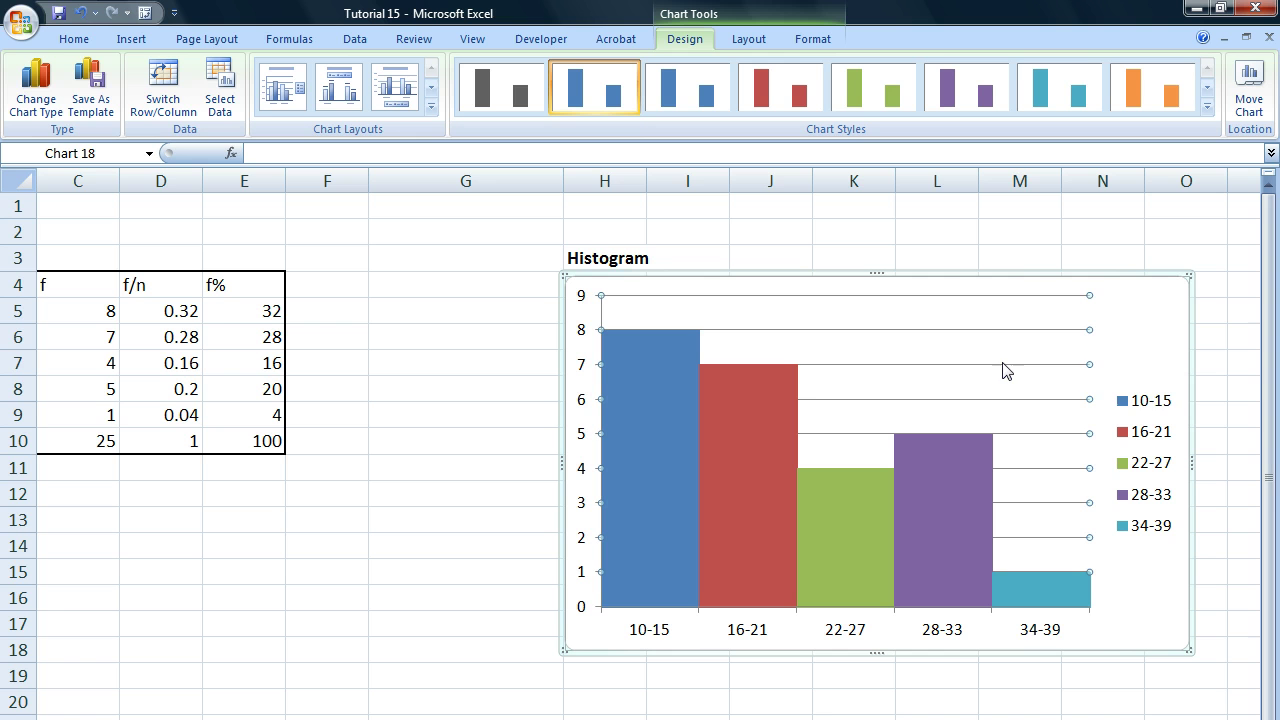
key("Delete")
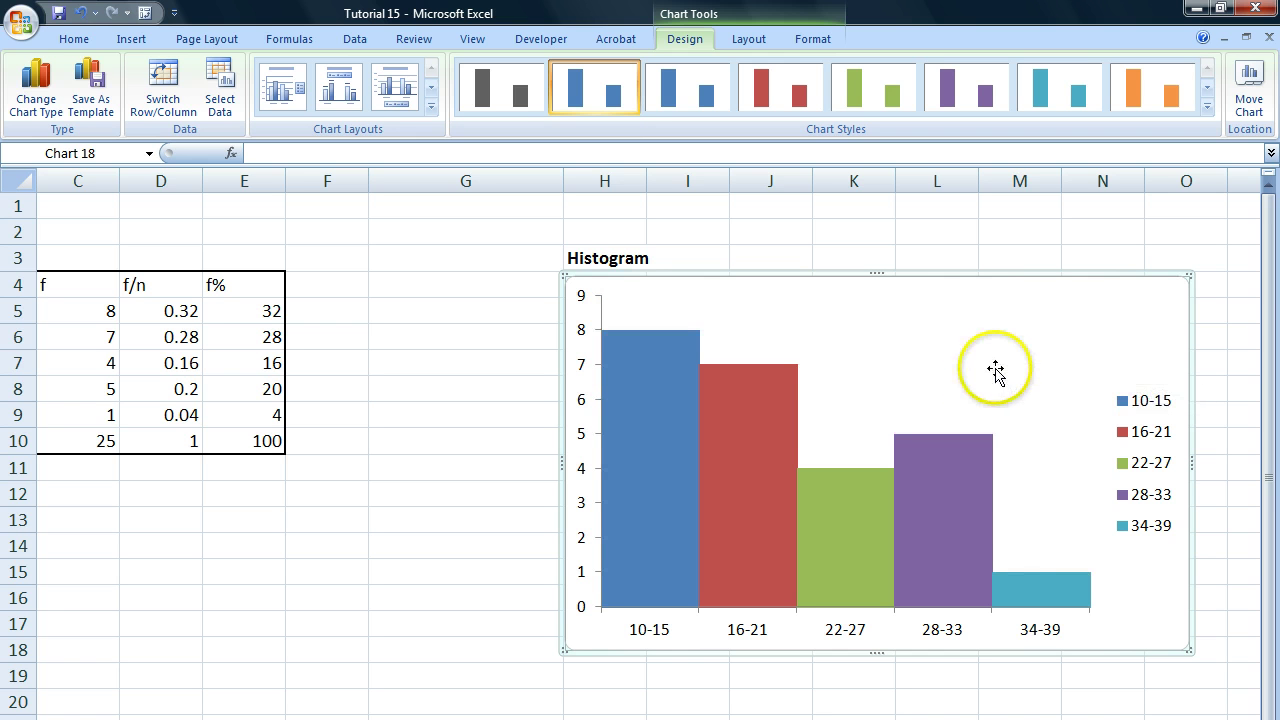
left_click(1145, 418)
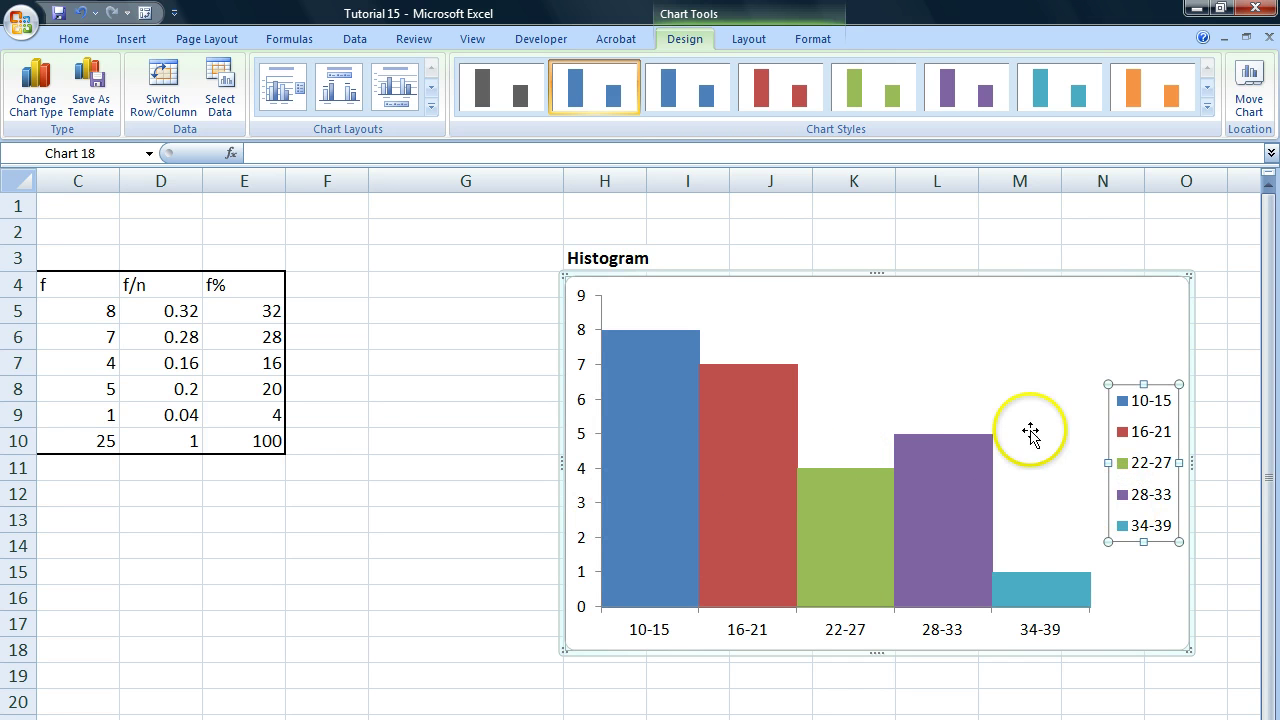
left_click(500, 491)
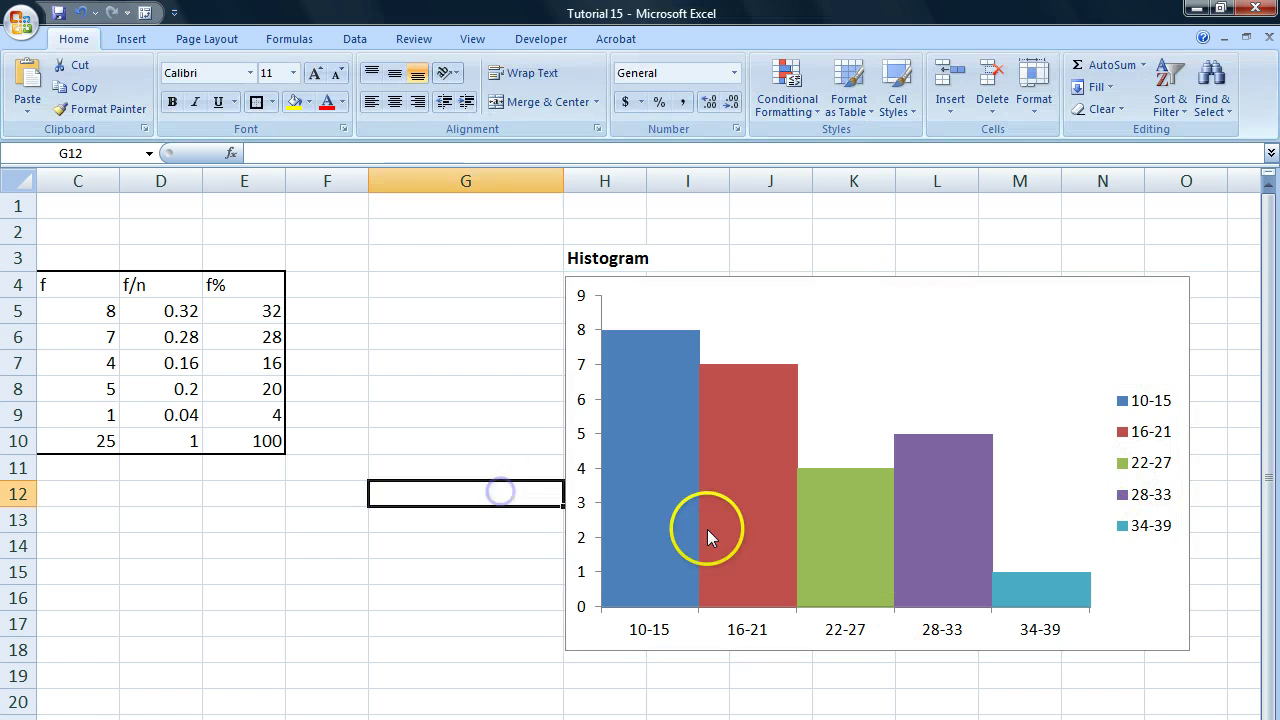
Edit Series1 in the chart's data source to take its series name from the Ages heading in cell B3.
left_click(597, 640)
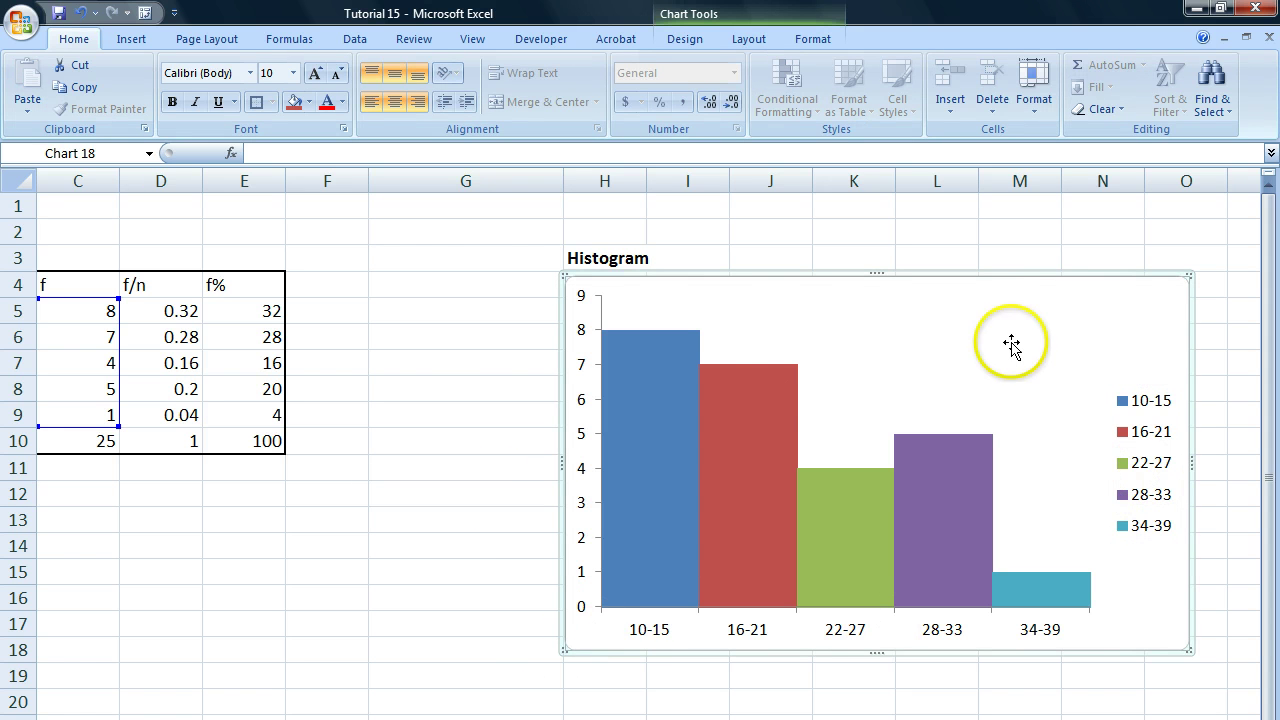
right_click(588, 627)
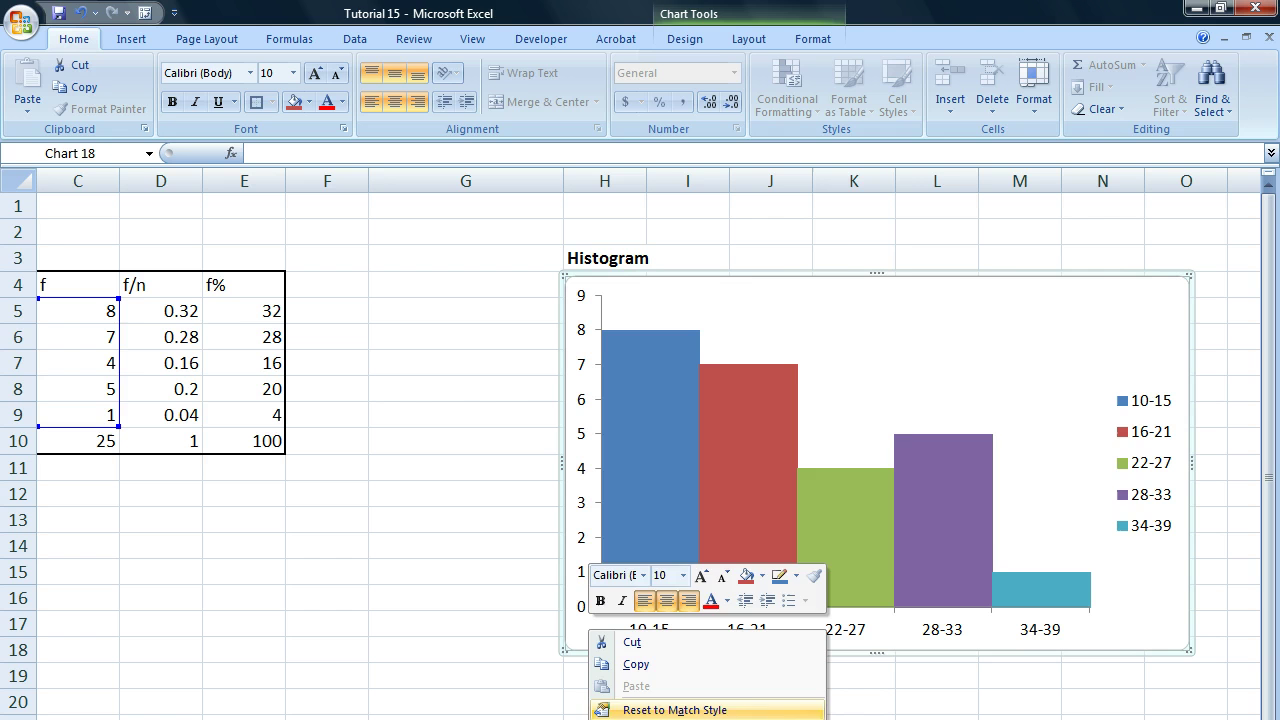
right_click(878, 262)
right_click(803, 286)
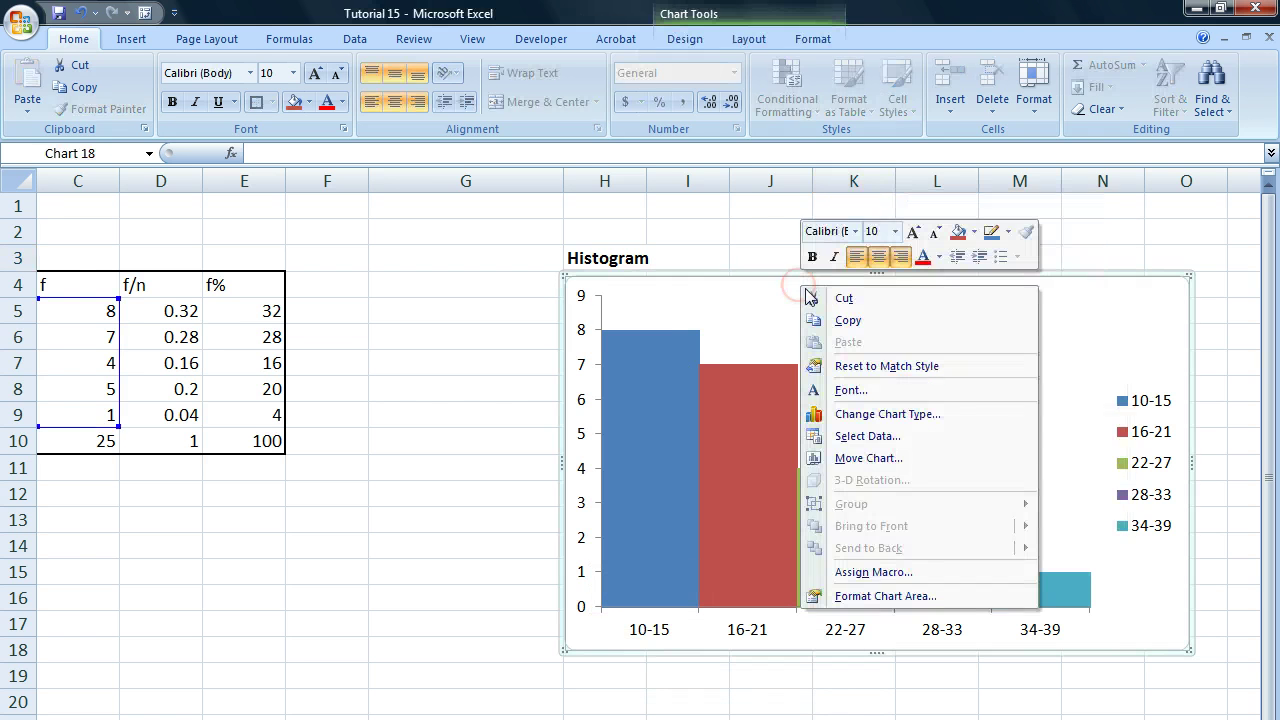
left_click(870, 436)
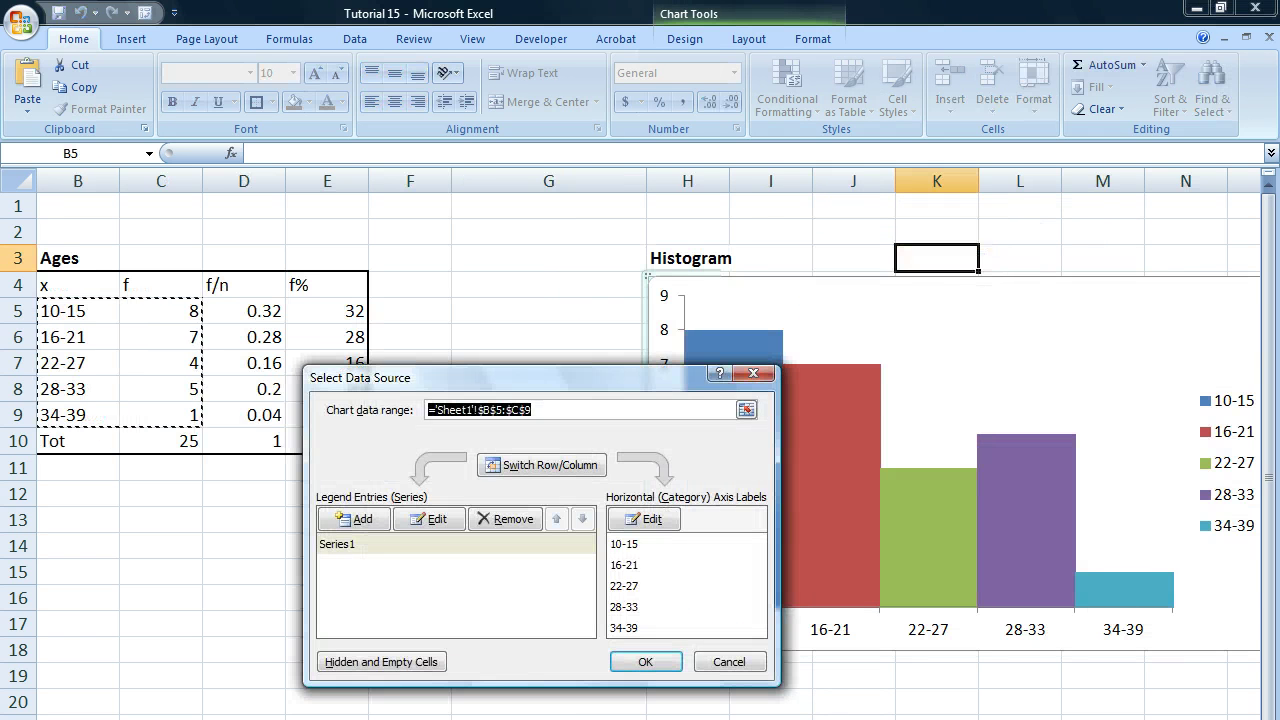
left_click(388, 546)
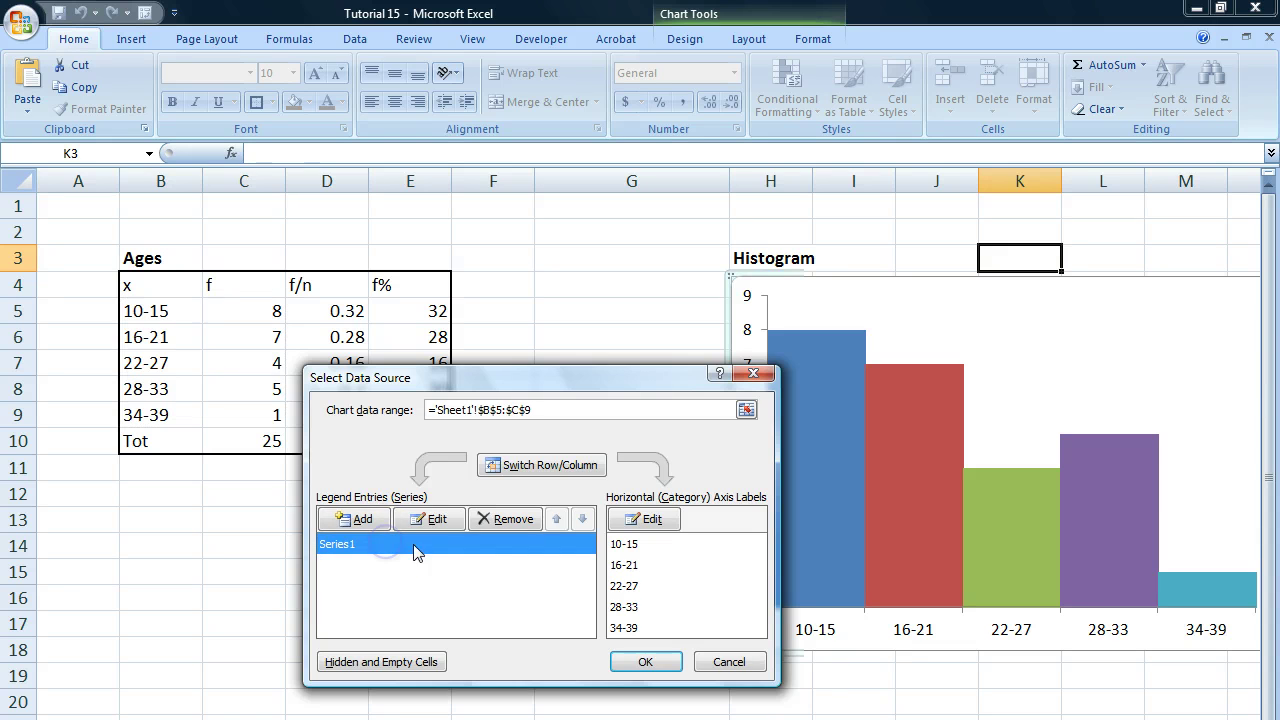
left_click(433, 519)
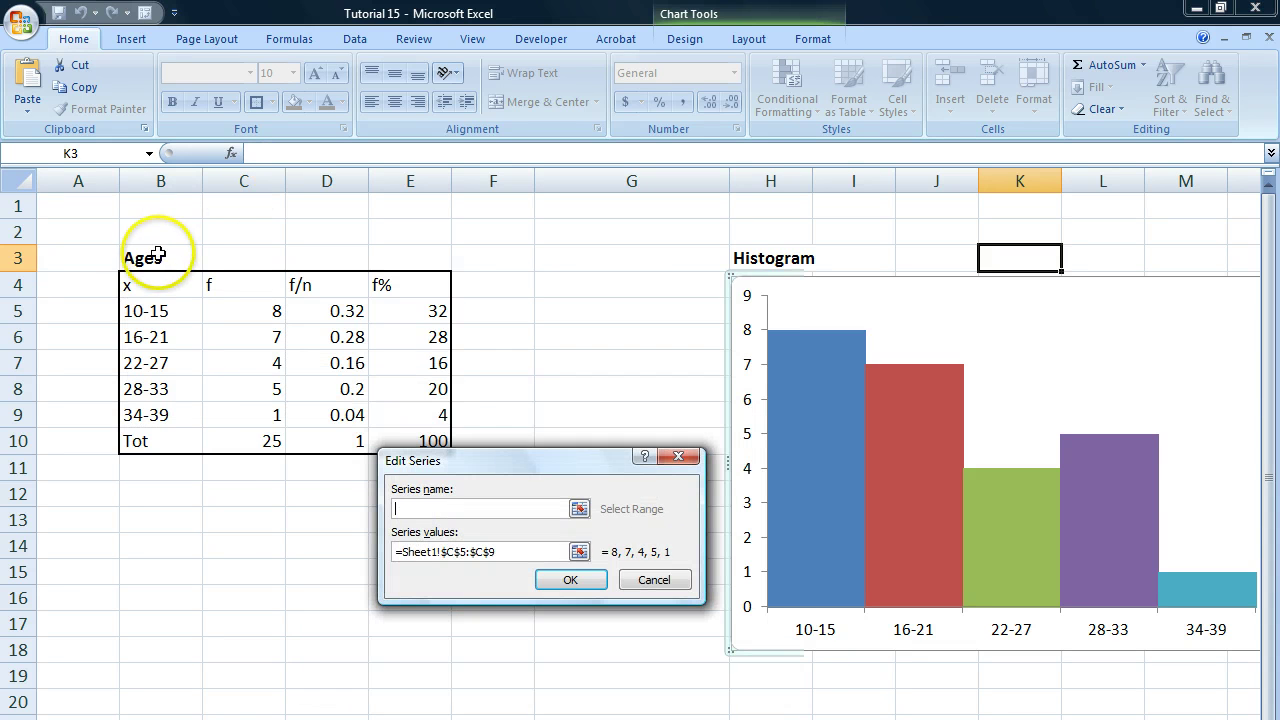
left_click(158, 257)
left_click(570, 580)
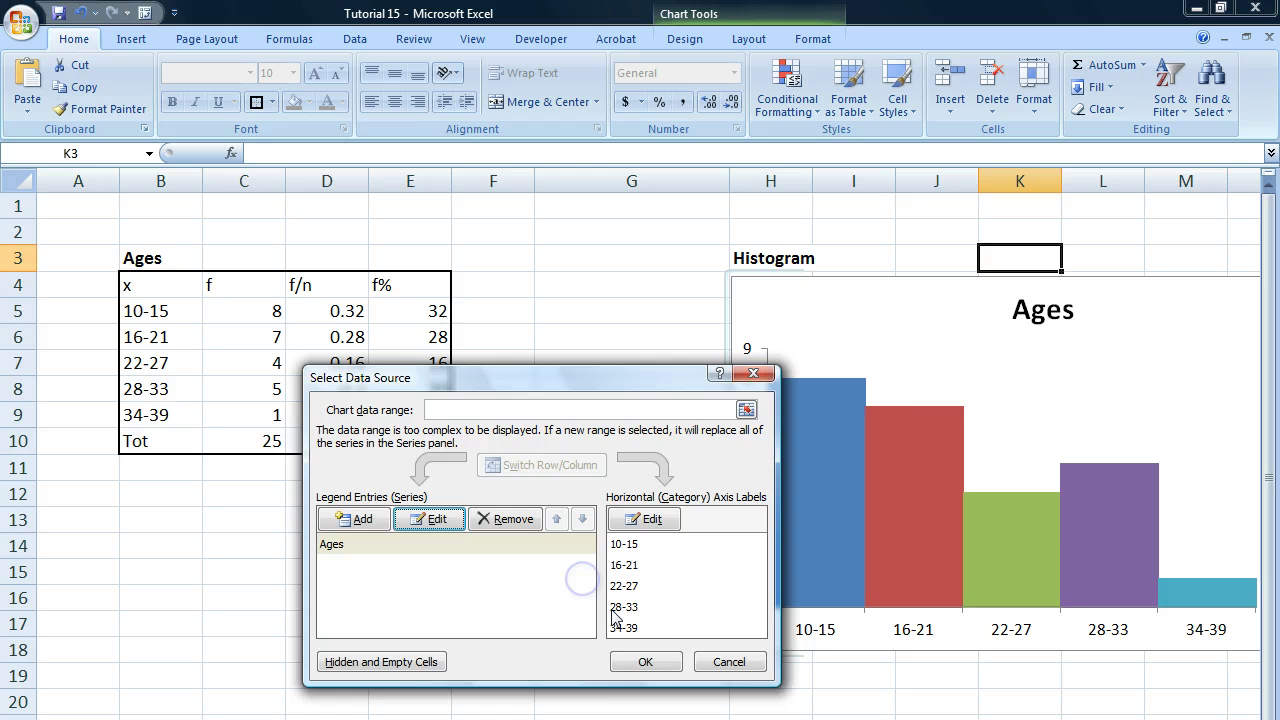
left_click(645, 662)
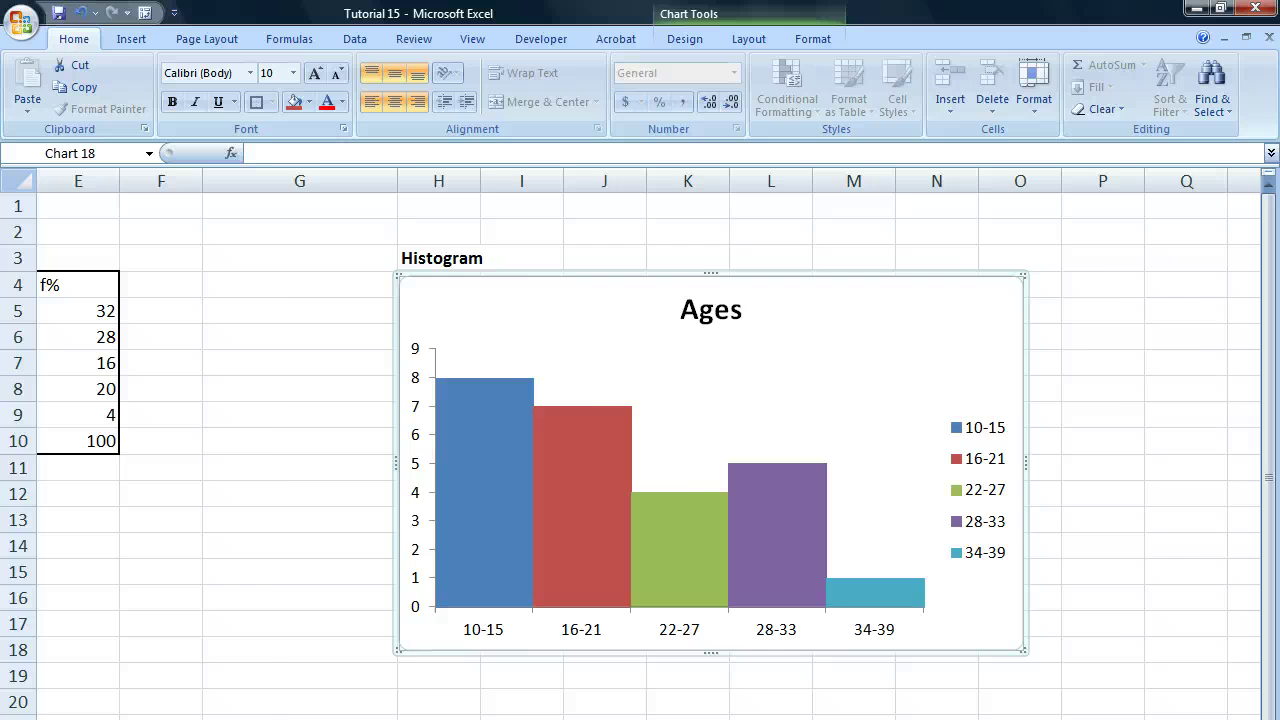
scroll(640, 450, "left", 4)
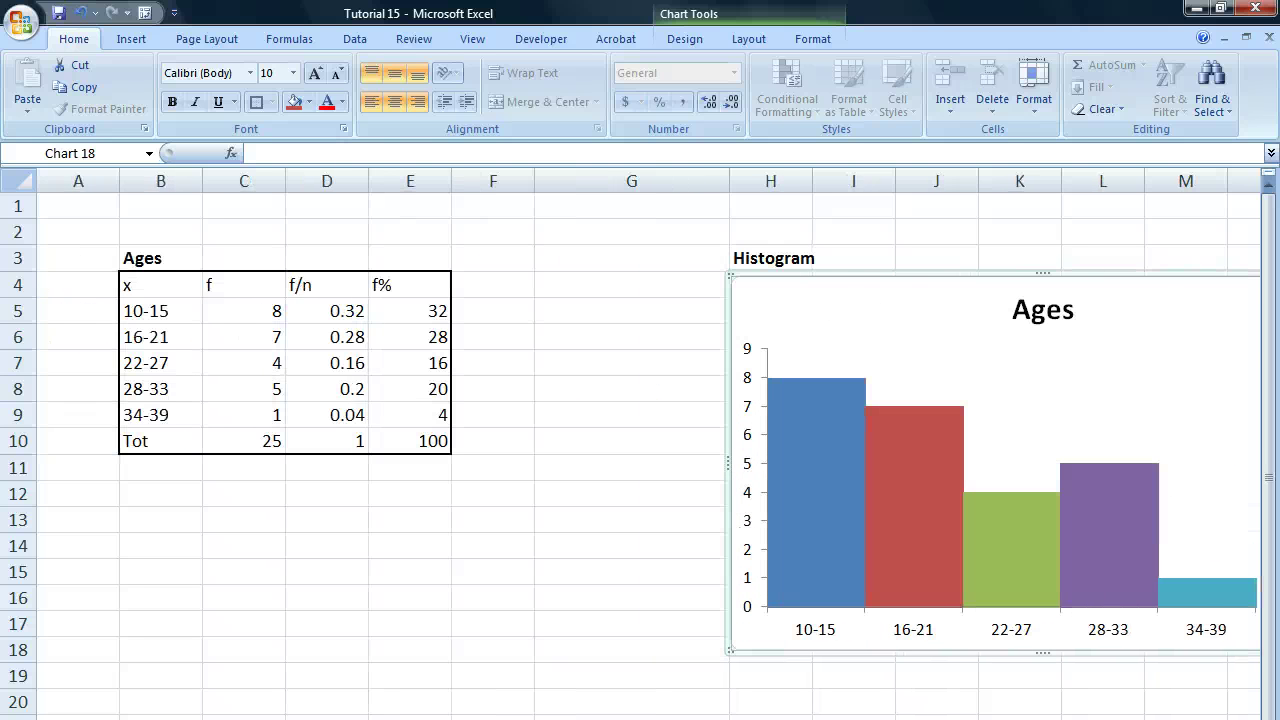
scroll(640, 450, "right", 4)
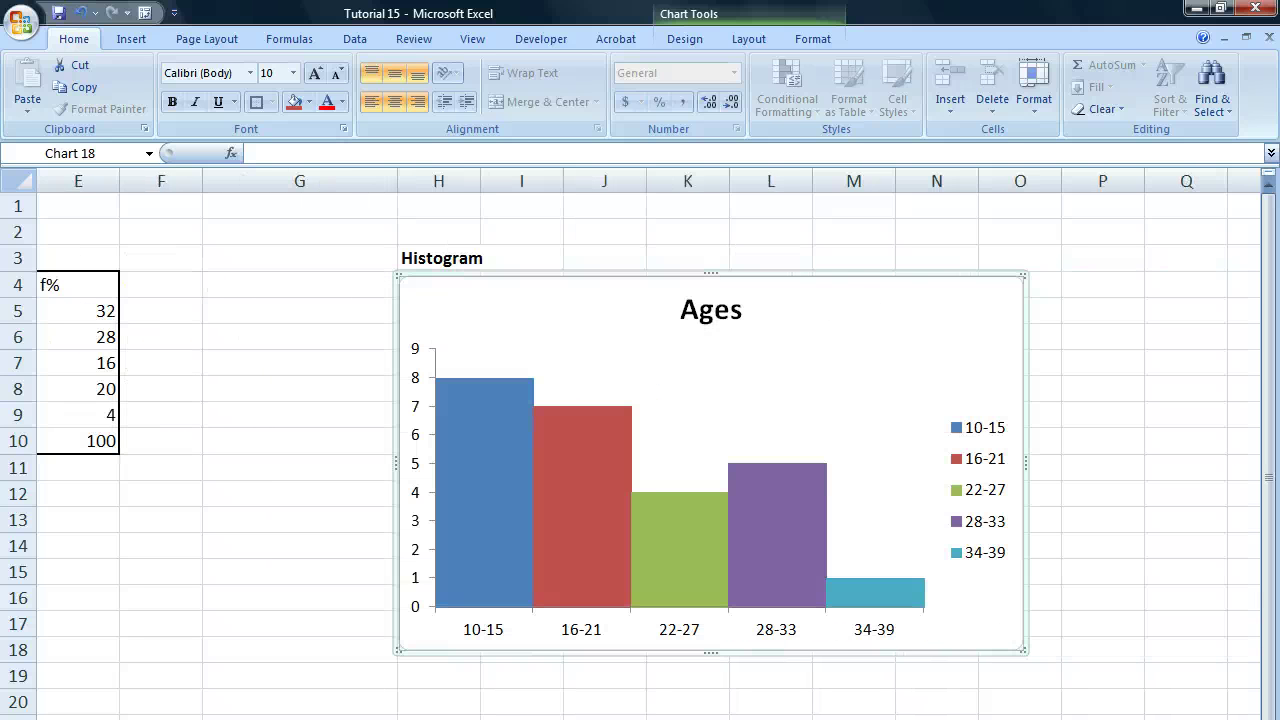
scroll(640, 450, "left", 2)
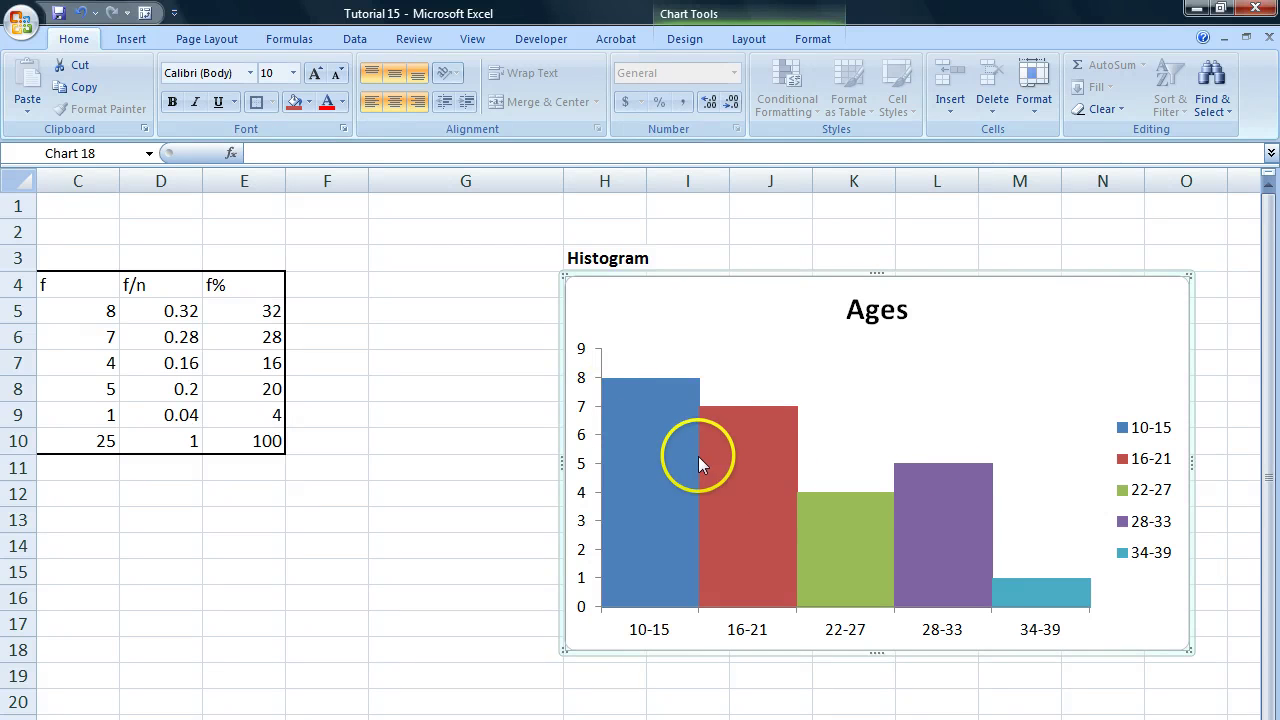